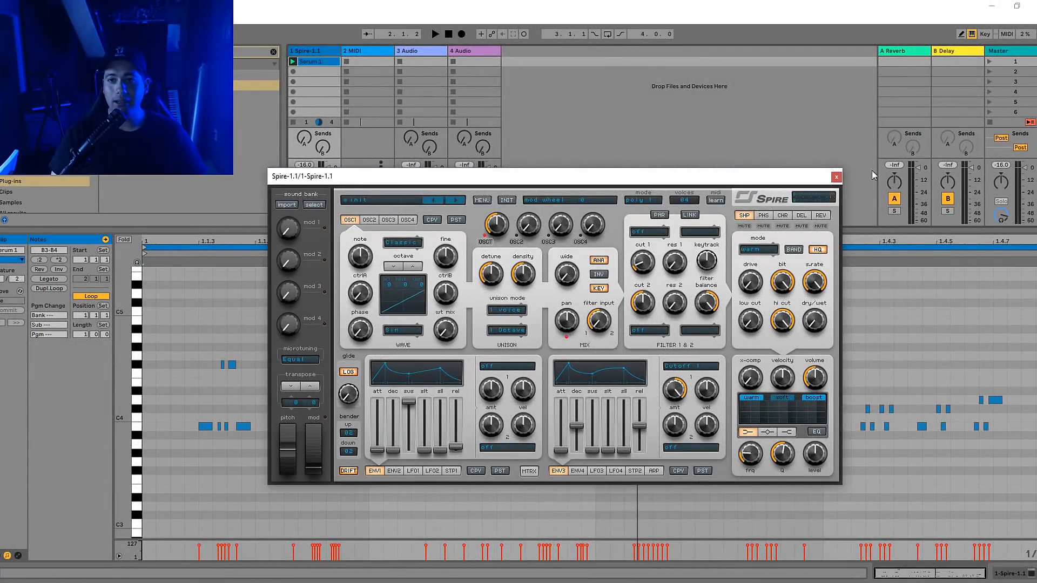
# Close the synth window and examine the MIDI clip's notes, highlighting the lower root-note row and the upper melody notes separately
pyautogui.click(836, 177)
pyautogui.scroll(3, 514, 326)
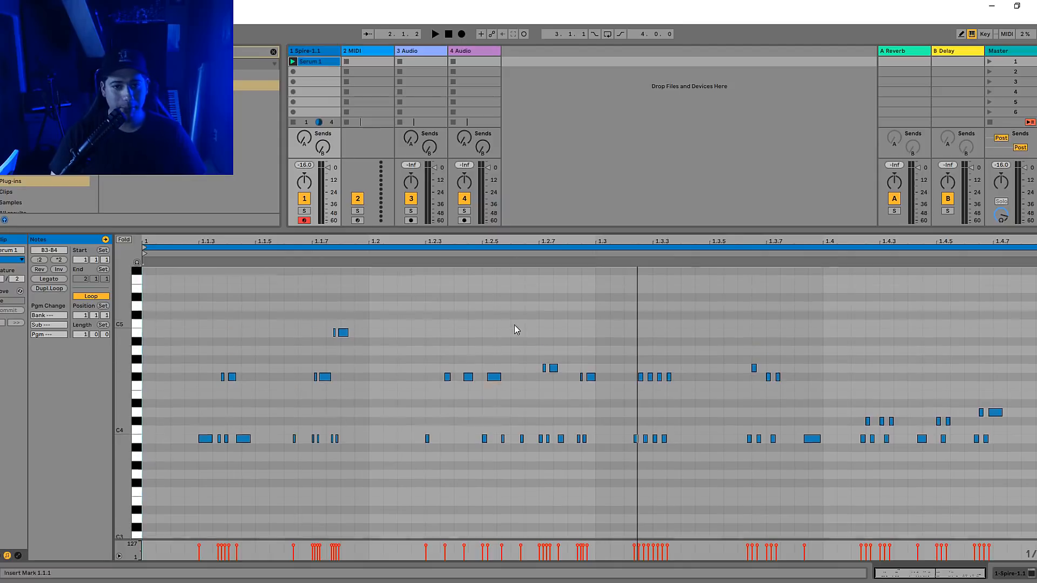
pyautogui.press('space')
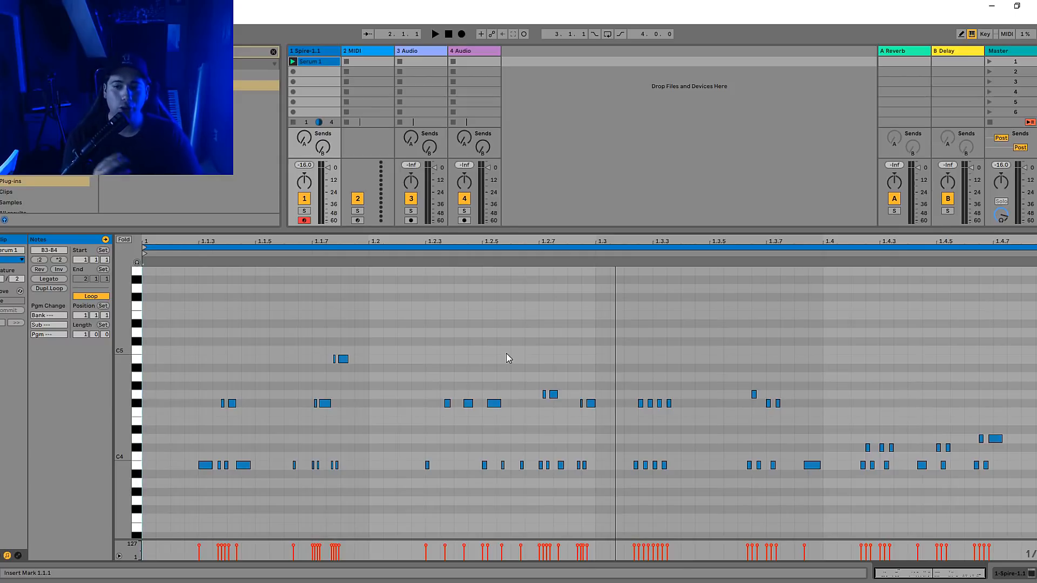
pyautogui.moveTo(473, 365); pyautogui.dragTo(993, 517)
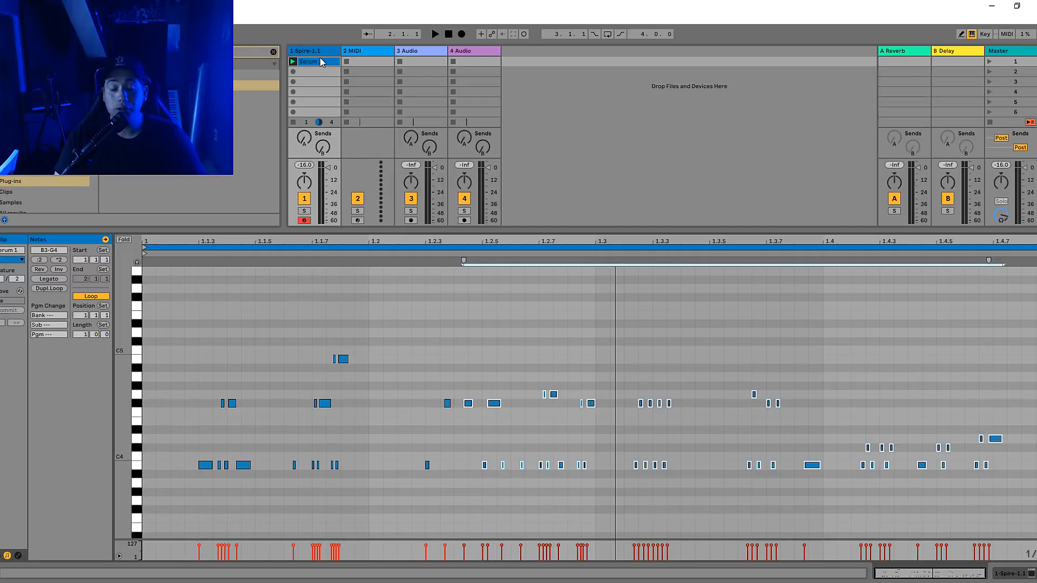
pyautogui.moveTo(201, 499); pyautogui.dragTo(1036, 464)
pyautogui.moveTo(216, 443); pyautogui.dragTo(1036, 265)
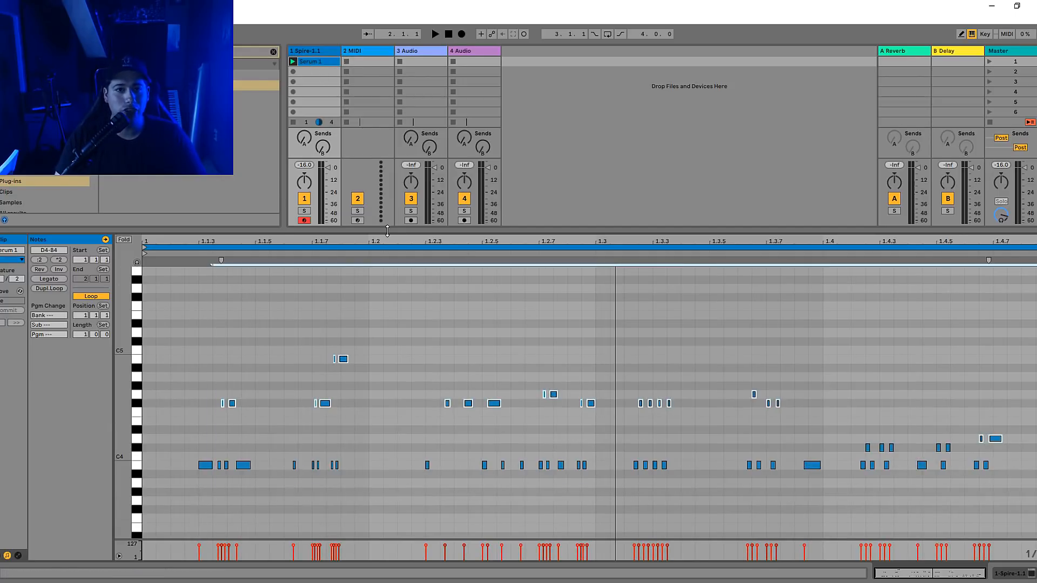
# Shrink the clip view and reopen the Spire synth window from track 1's device chain
pyautogui.moveTo(385, 229); pyautogui.dragTo(433, 561)
pyautogui.doubleClick(314, 48)
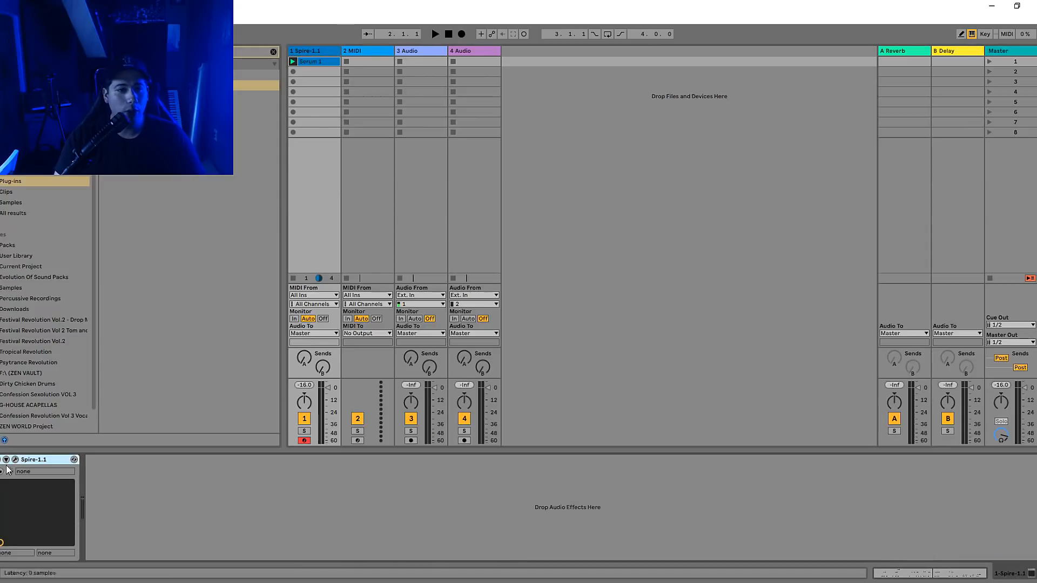
pyautogui.moveTo(648, 182); pyautogui.dragTo(642, 132)
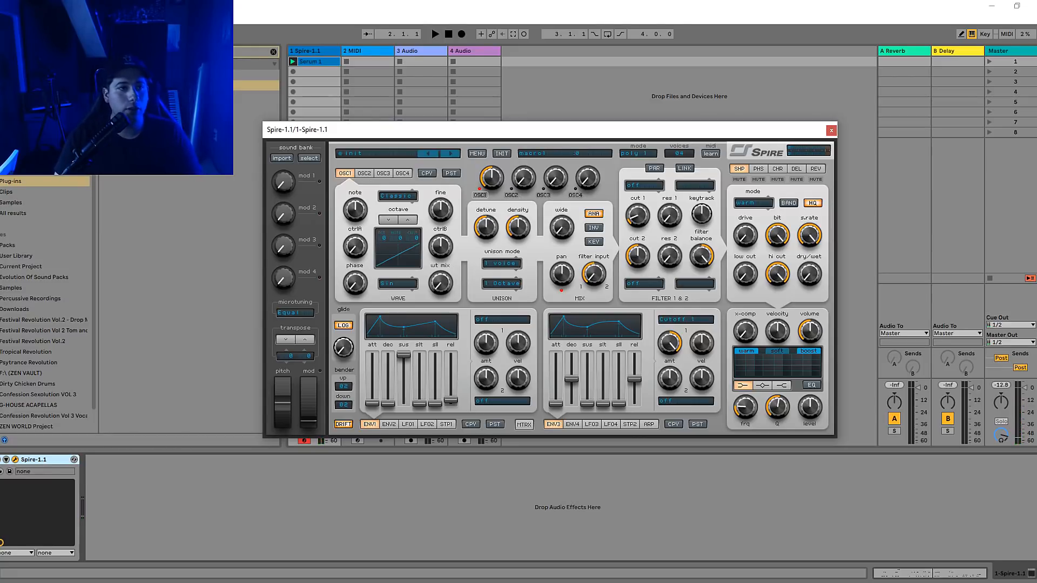
# Search the audio effects for Tuner and add it after Spire on track 1
pyautogui.click(22, 141)
pyautogui.click(273, 53)
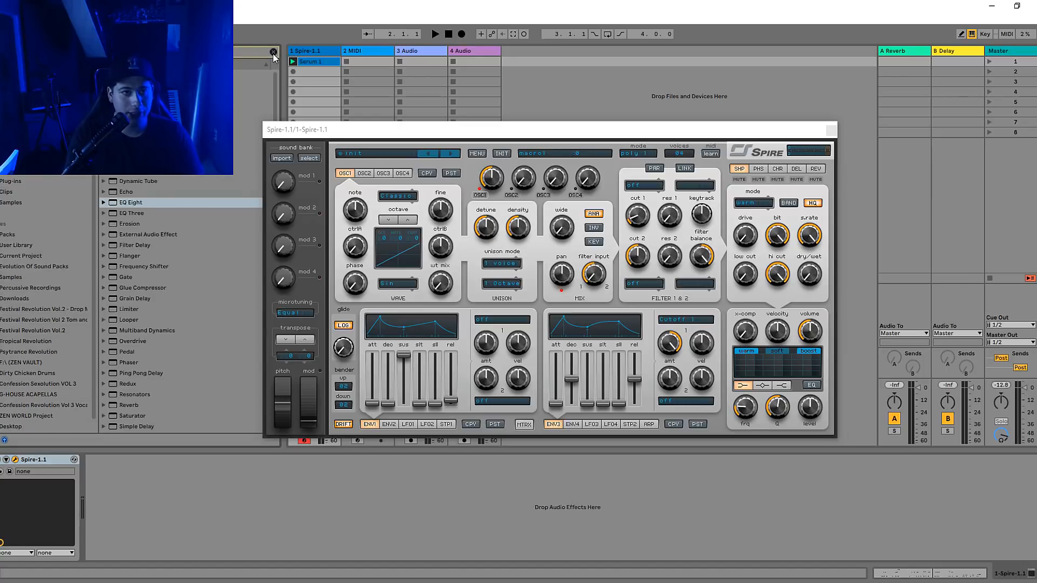
pyautogui.write('tuner')
pyautogui.moveTo(162, 75); pyautogui.dragTo(208, 549)
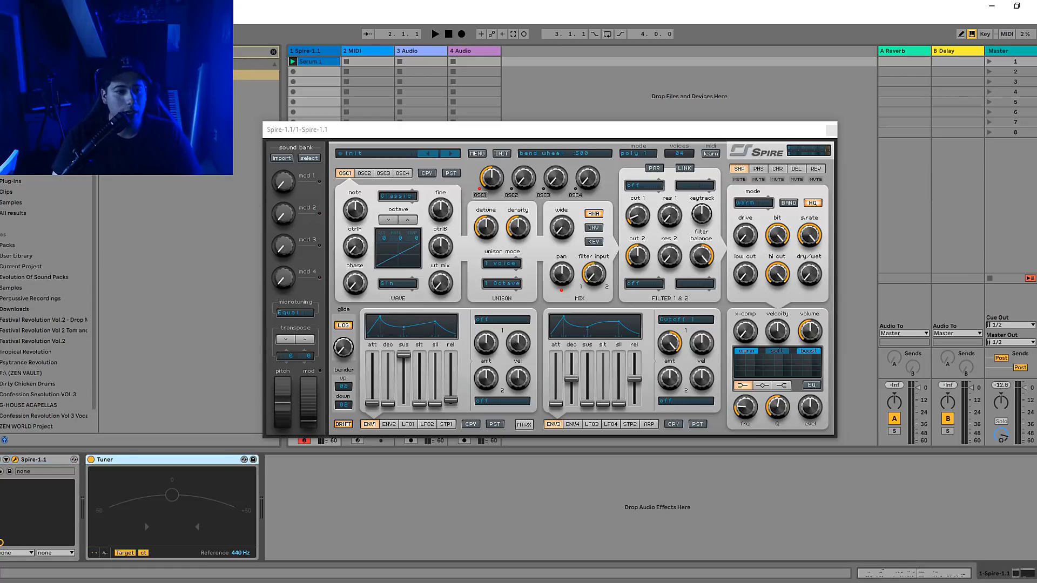
# Raise oscillator 1's note to +11 semitones in Spire
pyautogui.click(364, 214)
pyautogui.moveTo(365, 214); pyautogui.dragTo(371, 206)
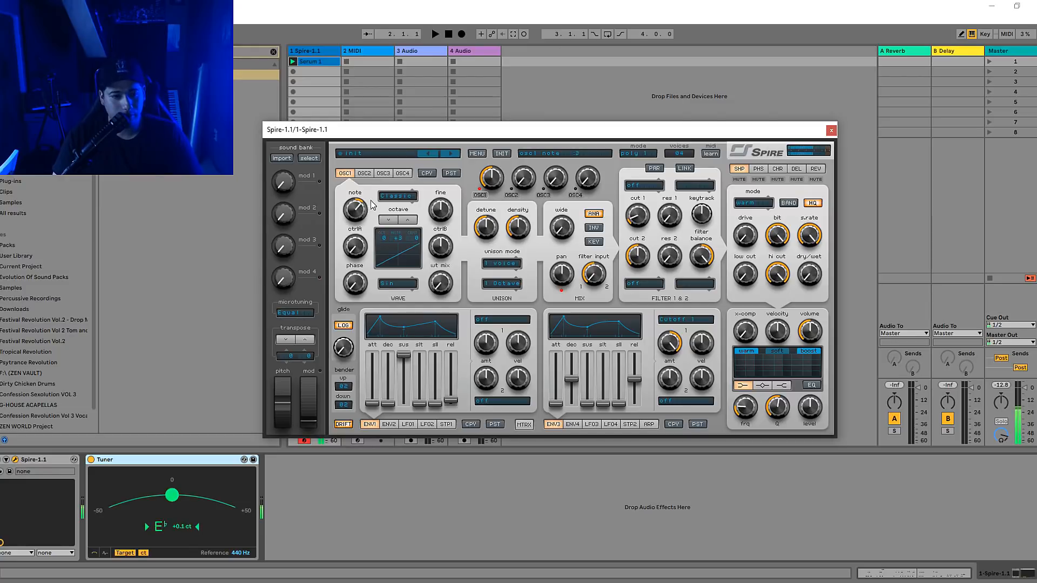
pyautogui.moveTo(376, 200); pyautogui.dragTo(387, 183)
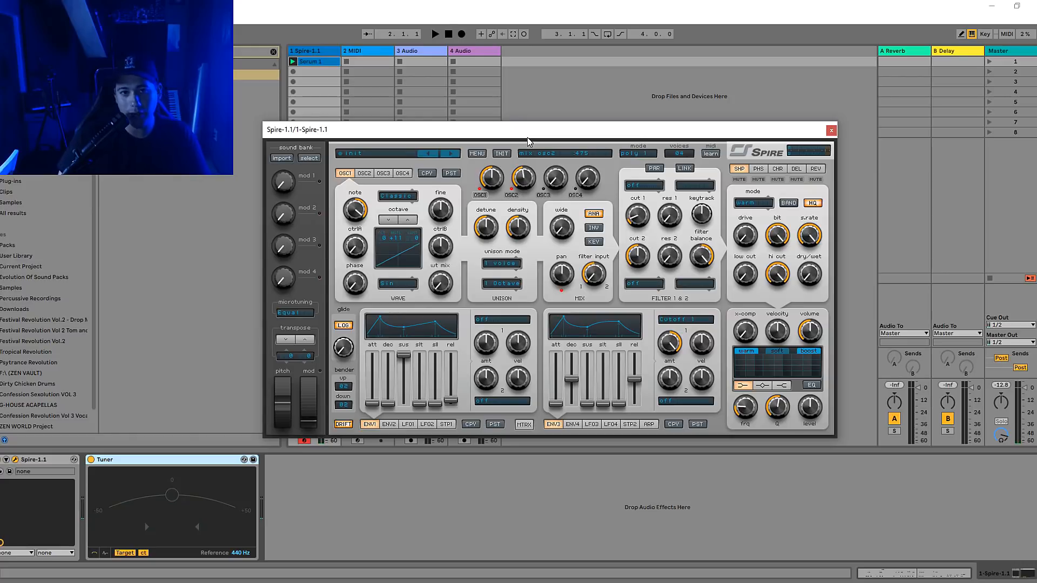
# Lower the mix levels of oscillators 1 and 2, and route LFO1 to Osc1 Amp and Osc2 Amp with opposite amounts
pyautogui.click(409, 425)
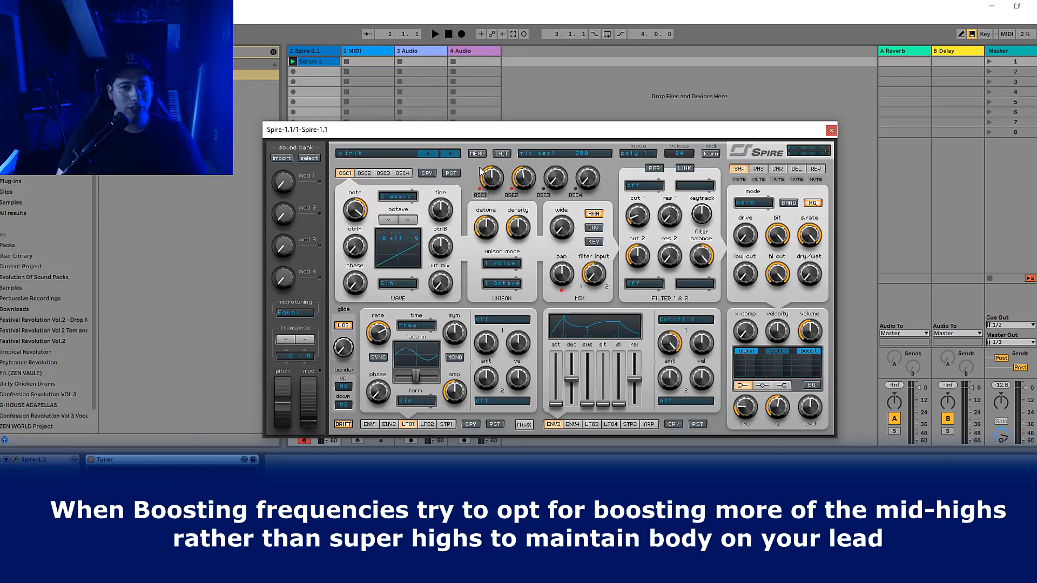
pyautogui.moveTo(492, 179); pyautogui.dragTo(465, 203)
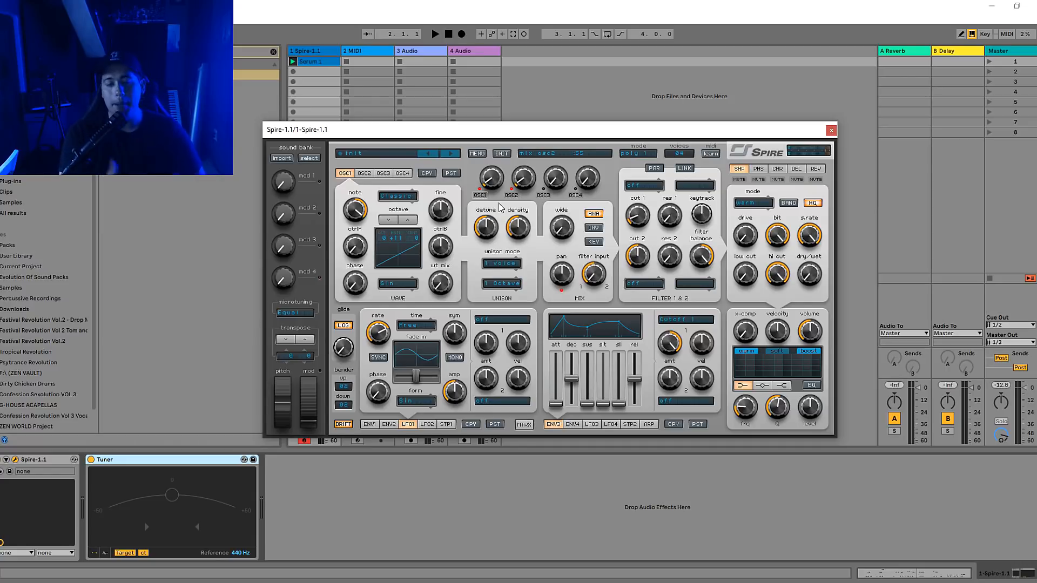
pyautogui.click(487, 321)
pyautogui.moveTo(508, 350)
pyautogui.click(557, 353)
pyautogui.click(486, 400)
pyautogui.moveTo(507, 428)
pyautogui.click(562, 442)
pyautogui.moveTo(492, 380); pyautogui.dragTo(492, 403)
pyautogui.moveTo(486, 341); pyautogui.dragTo(486, 321)
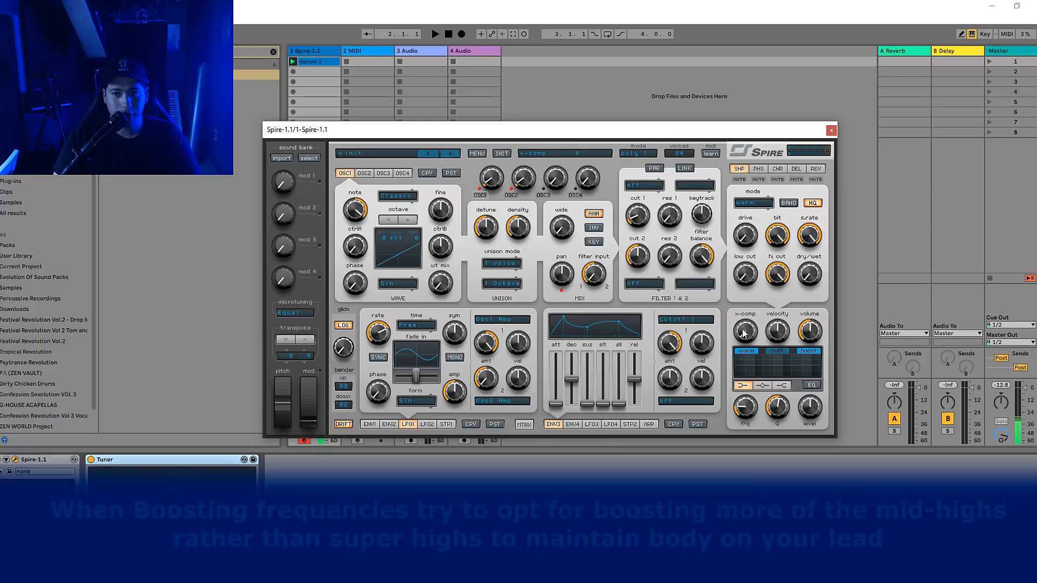
# Enable Spire's EQ, raise the middle band's level, and set the low band's frequency to 239
pyautogui.click(762, 385)
pyautogui.click(811, 385)
pyautogui.moveTo(809, 410); pyautogui.dragTo(809, 402)
pyautogui.click(782, 385)
pyautogui.click(742, 385)
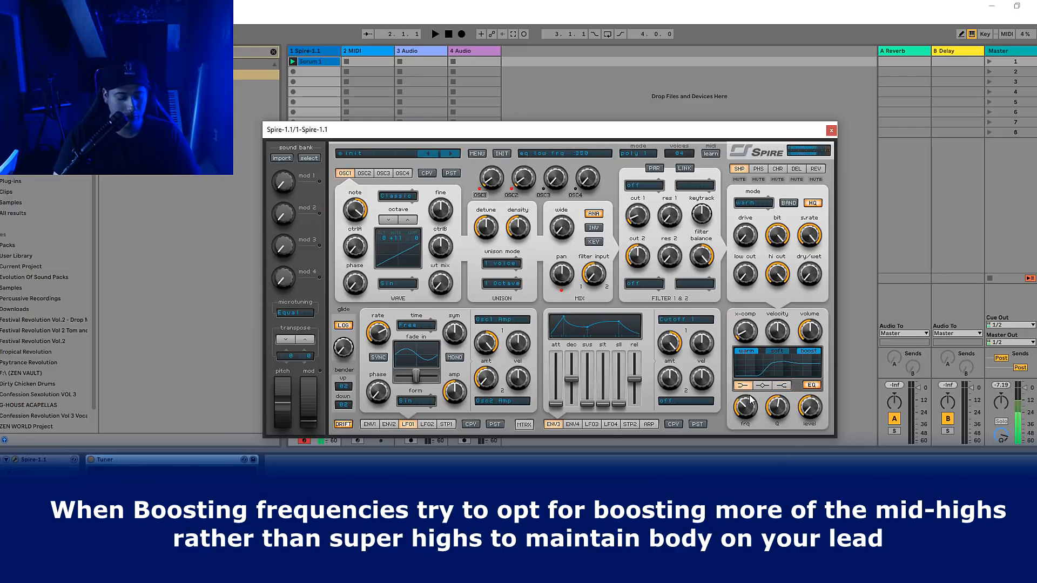
pyautogui.moveTo(749, 399); pyautogui.dragTo(749, 400)
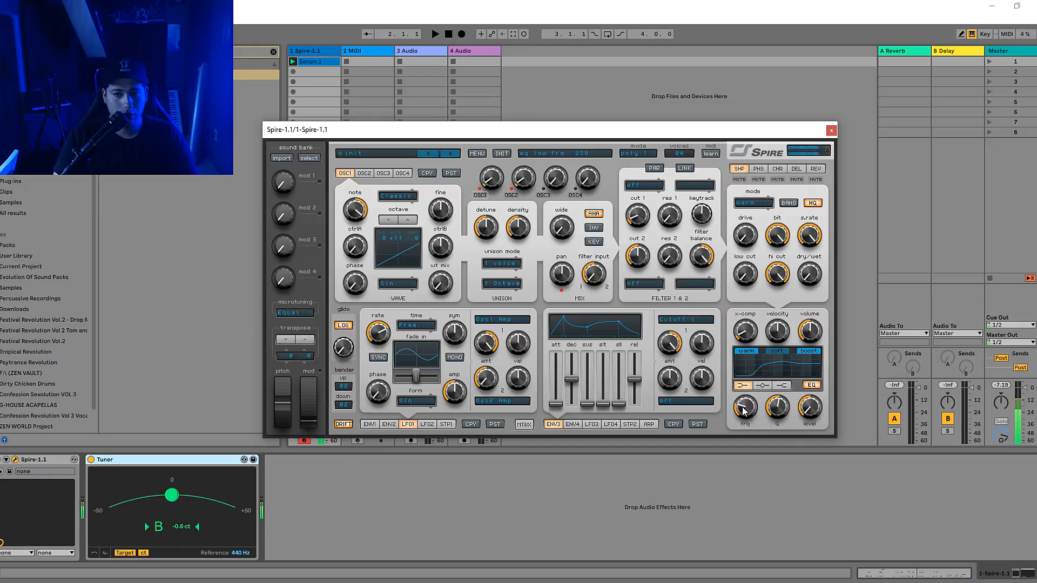
# Show the reverb settings and adjust LFO1's rate, moving its waveform shape fully to a square wave
pyautogui.click(815, 169)
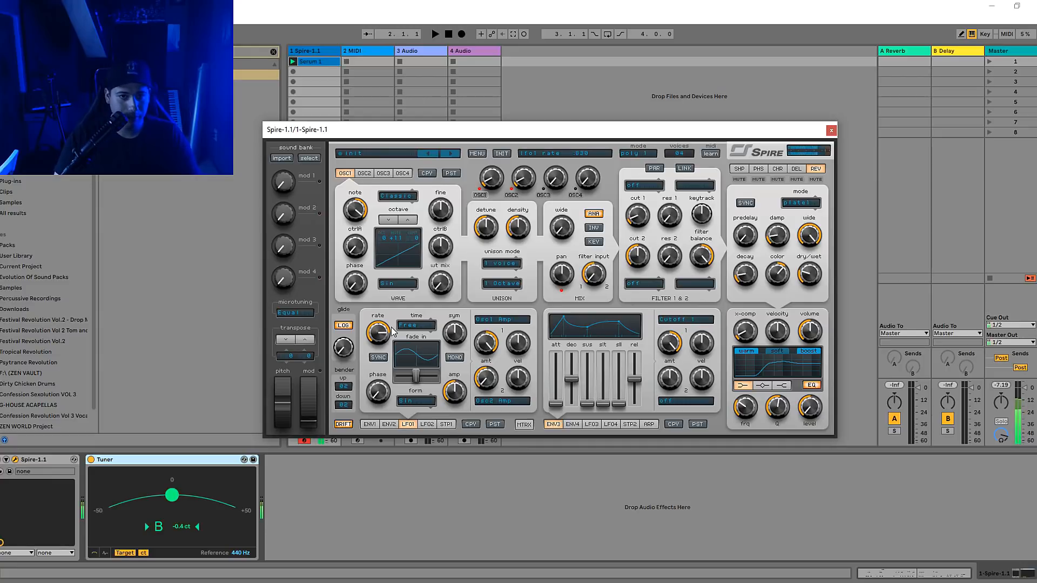
pyautogui.moveTo(392, 332); pyautogui.dragTo(389, 334)
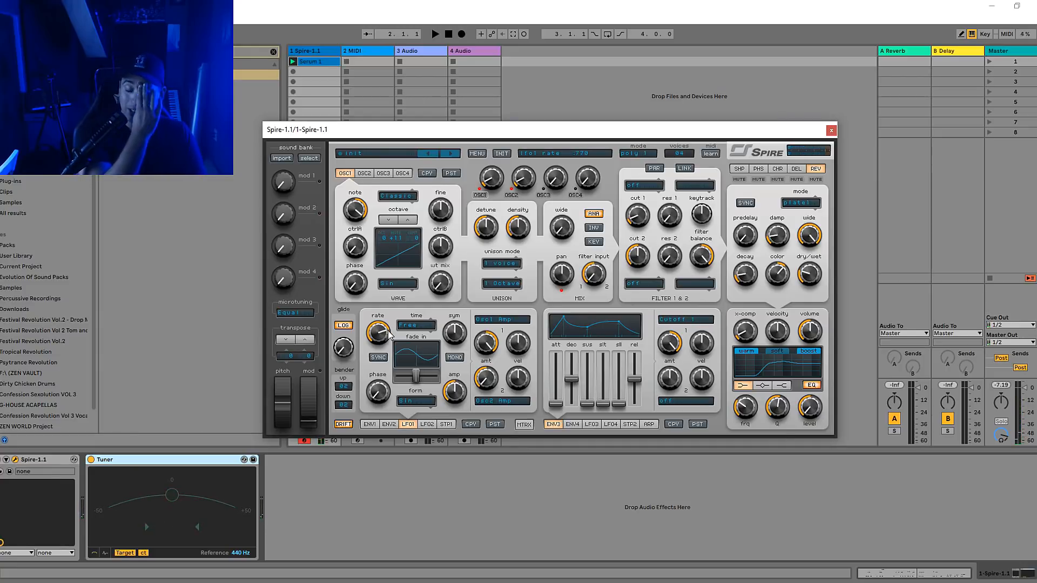
pyautogui.moveTo(376, 349); pyautogui.dragTo(387, 337)
pyautogui.moveTo(416, 372); pyautogui.dragTo(435, 374)
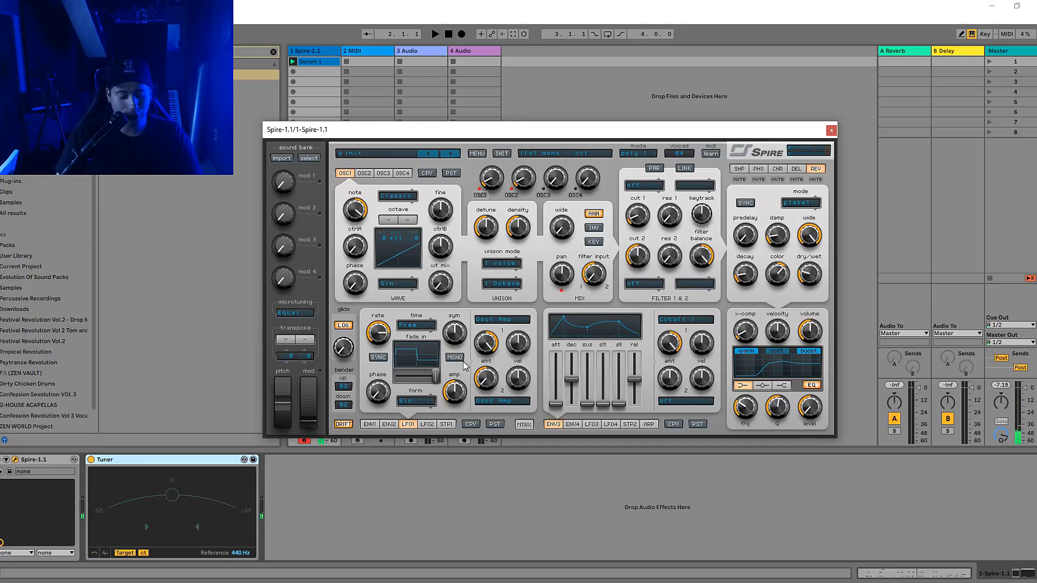
# Shift the computer keyboard range to C4–D5 and raise oscillator 1 by one octave
pyautogui.press('x')
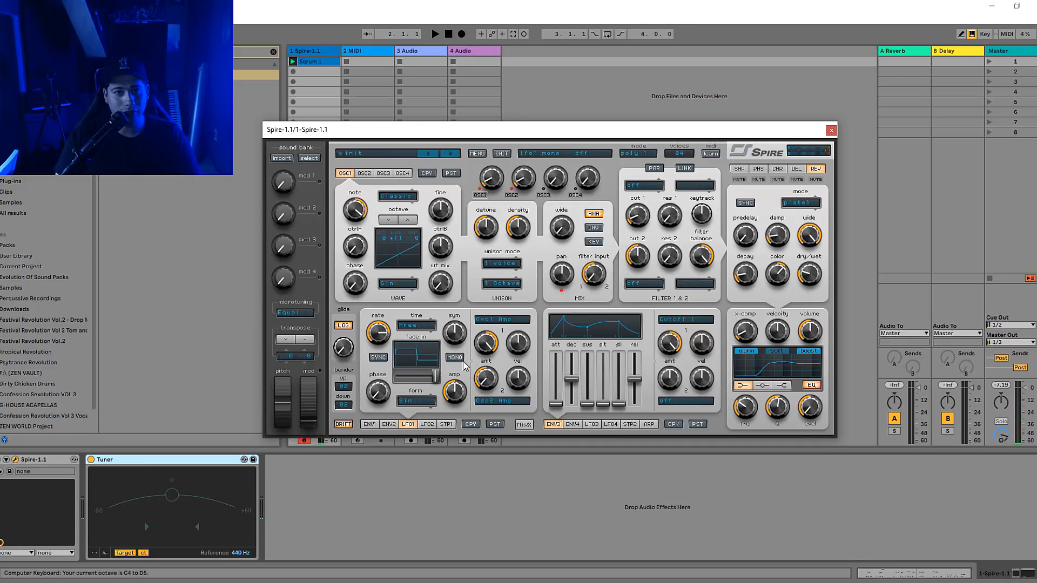
pyautogui.click(410, 219)
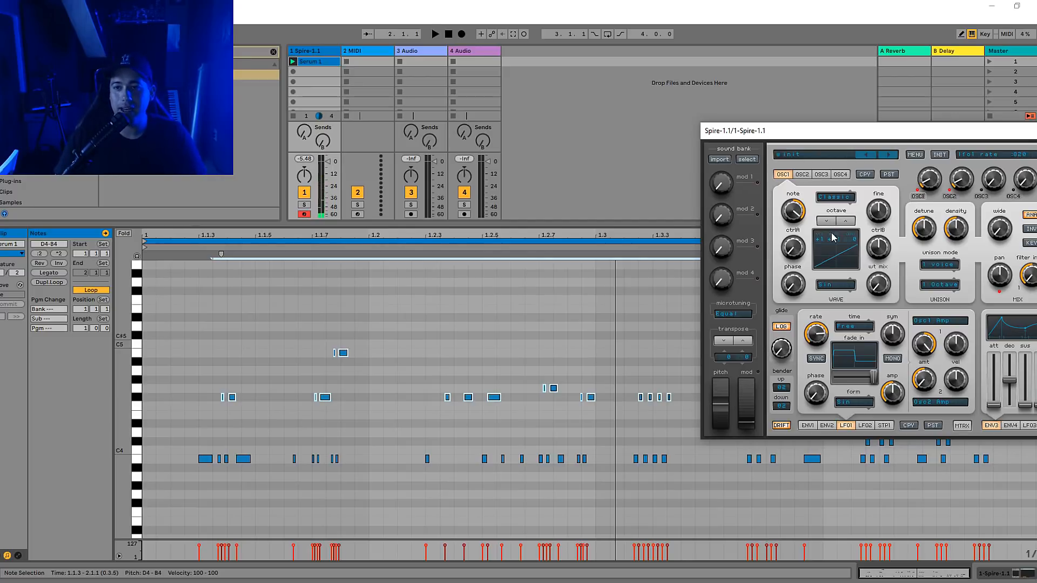
# Set control A to its maximum of 1000 on oscillators 1 and 2, and lower oscillator 1's note to +5 semitones
pyautogui.moveTo(880, 140); pyautogui.dragTo(515, 182)
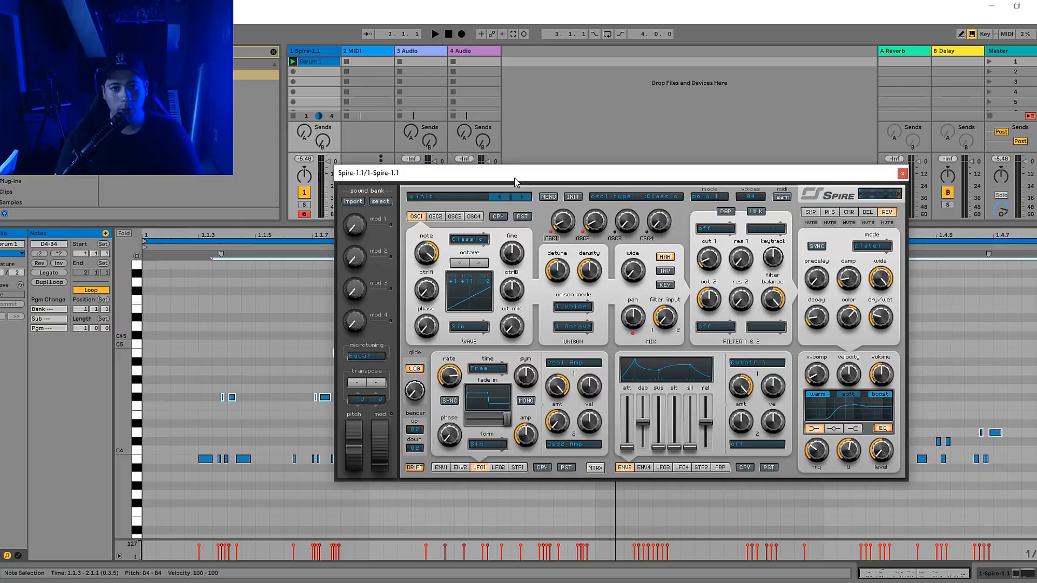
pyautogui.moveTo(428, 288); pyautogui.dragTo(436, 235)
pyautogui.click(435, 216)
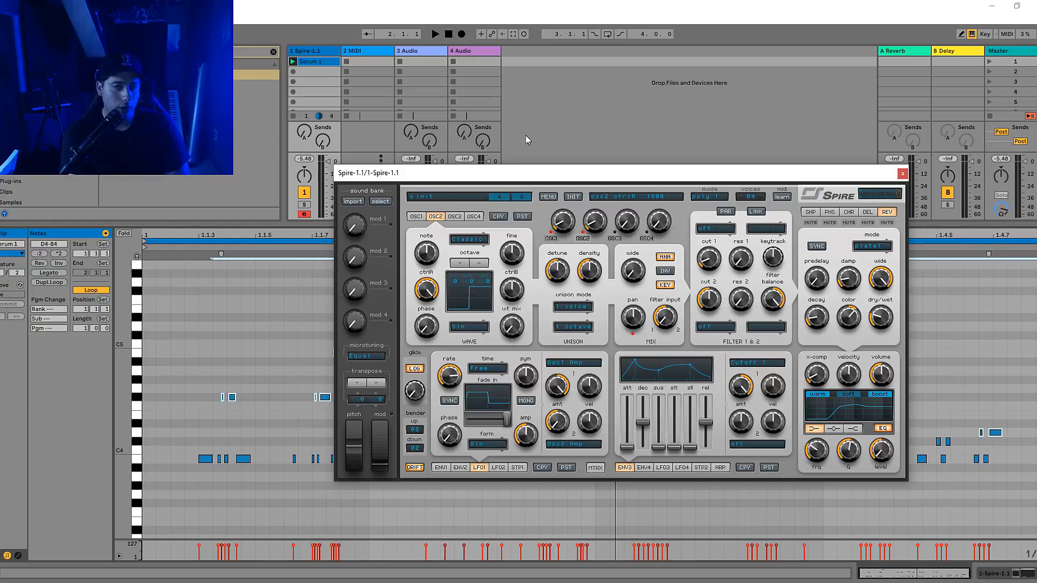
pyautogui.click(417, 217)
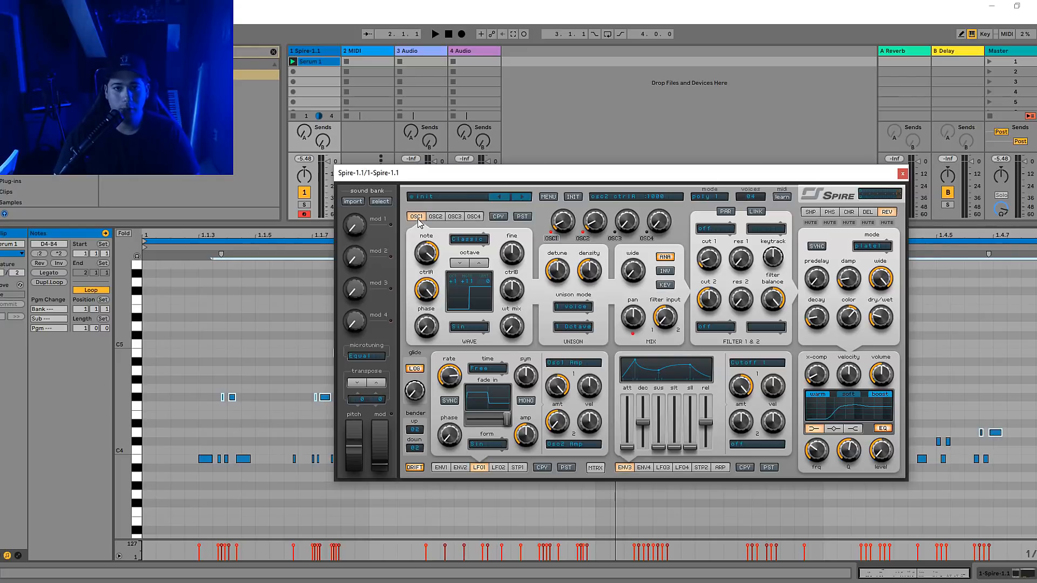
pyautogui.moveTo(438, 258); pyautogui.dragTo(414, 278)
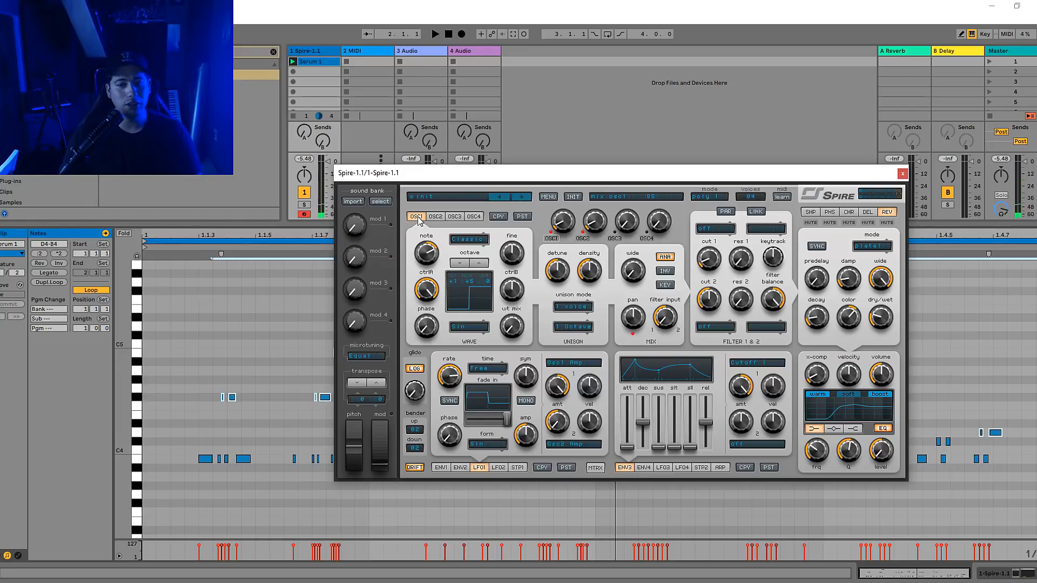
# Sync LFO1 to the tempo with a time of 1/32
pyautogui.moveTo(449, 380); pyautogui.dragTo(440, 387)
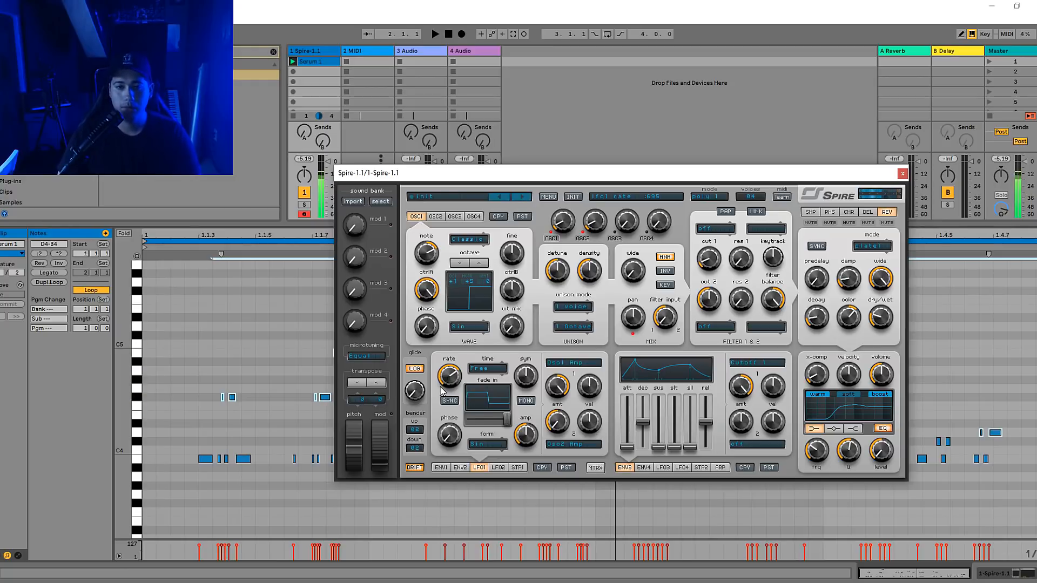
pyautogui.click(450, 400)
pyautogui.click(487, 368)
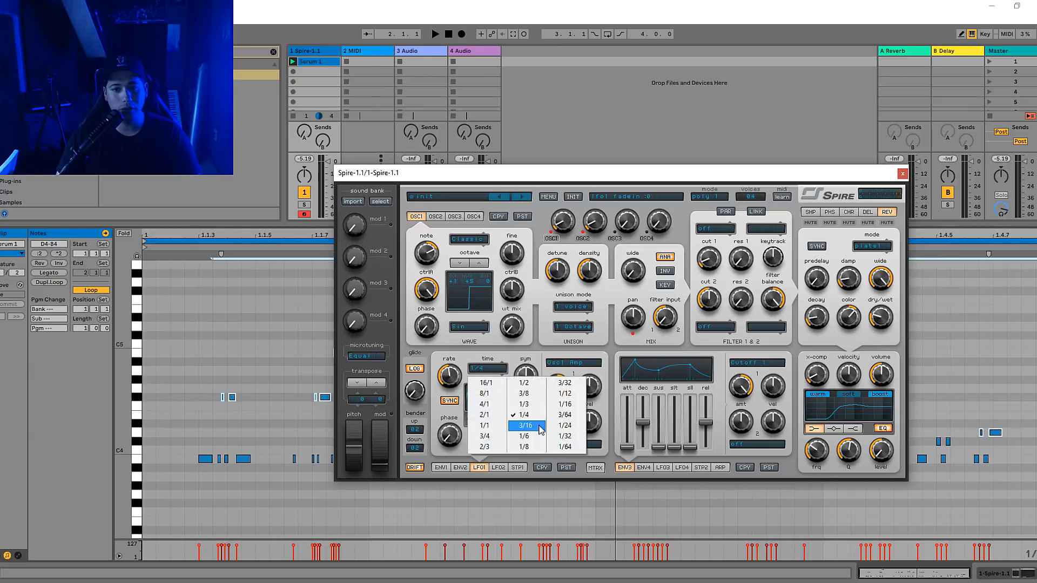
pyautogui.click(574, 438)
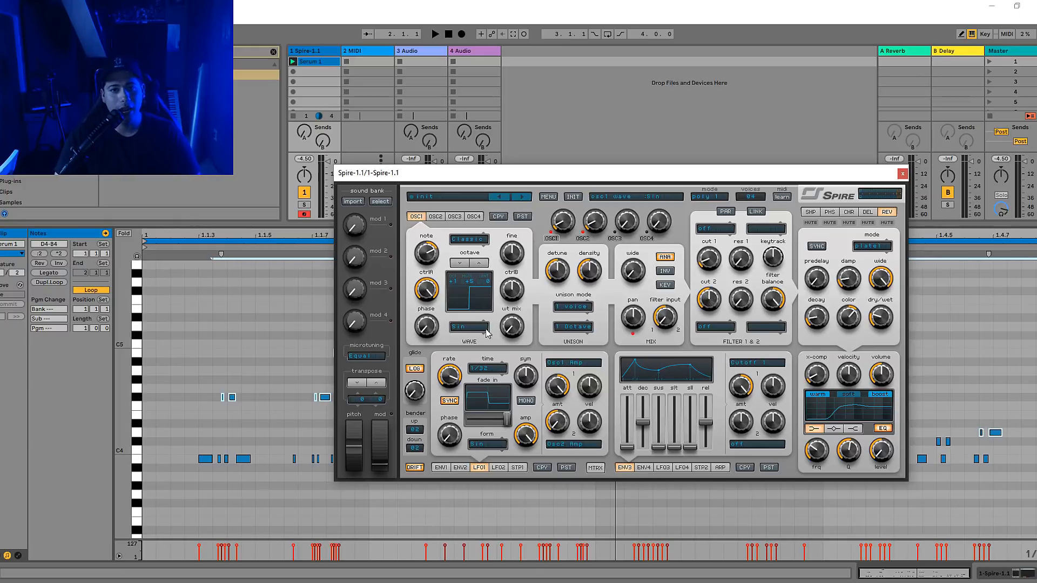
# Choose the Guitar 2 wave for oscillator 1 and the Robo 1 wave for oscillator 2
pyautogui.click(468, 328)
pyautogui.click(523, 400)
pyautogui.click(438, 217)
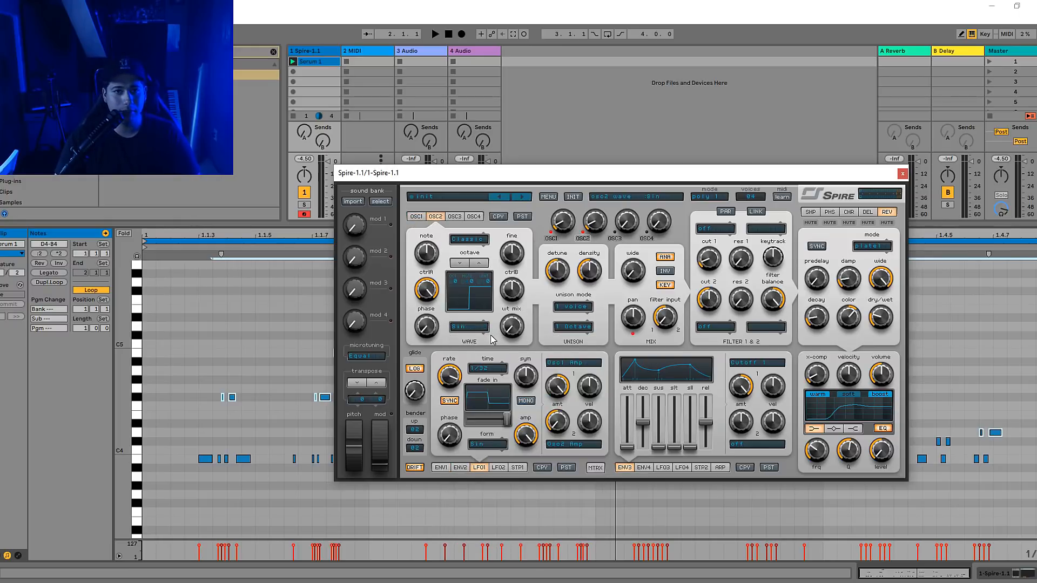
pyautogui.click(483, 327)
pyautogui.click(577, 358)
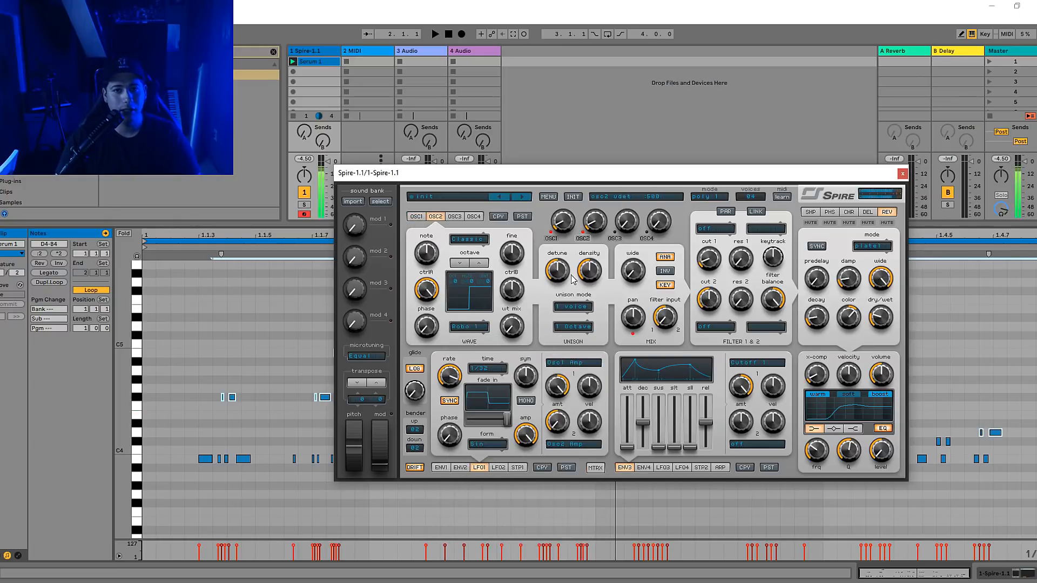
# Turn the wavetable mix up to 1000 on oscillators 1 and 2
pyautogui.click(419, 217)
pyautogui.click(474, 328)
pyautogui.moveTo(508, 326); pyautogui.dragTo(495, 252)
pyautogui.click(441, 218)
pyautogui.moveTo(517, 329); pyautogui.dragTo(590, 175)
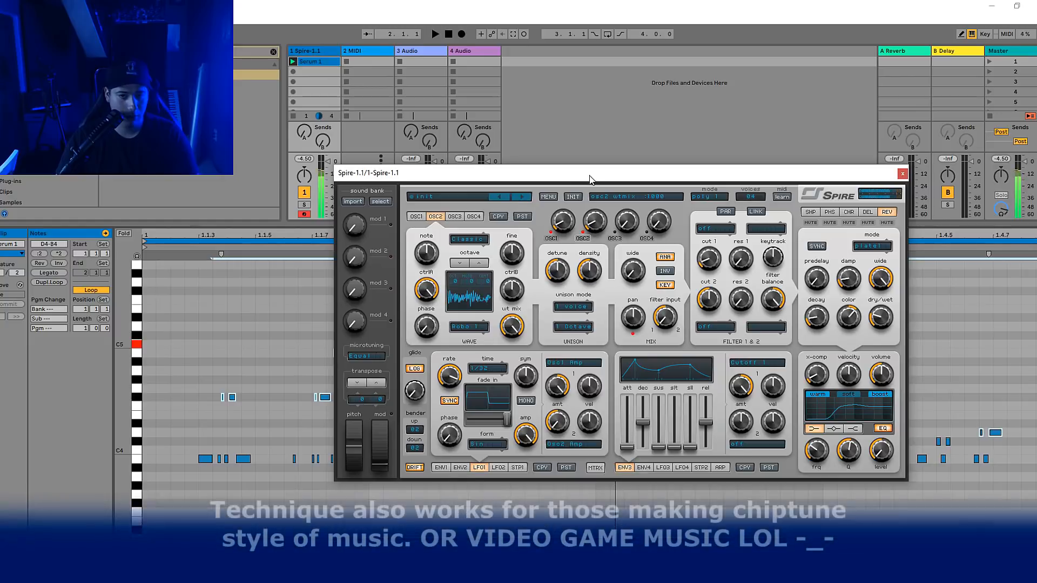
# Raise the dry/wet amount of Spire's shaper effect in warm mode
pyautogui.click(816, 212)
pyautogui.moveTo(882, 319); pyautogui.dragTo(891, 294)
# Set the unison to 7 voices on oscillator 2 and 9 voices on oscillator 1, with both widths at 1000
pyautogui.click(577, 307)
pyautogui.click(586, 390)
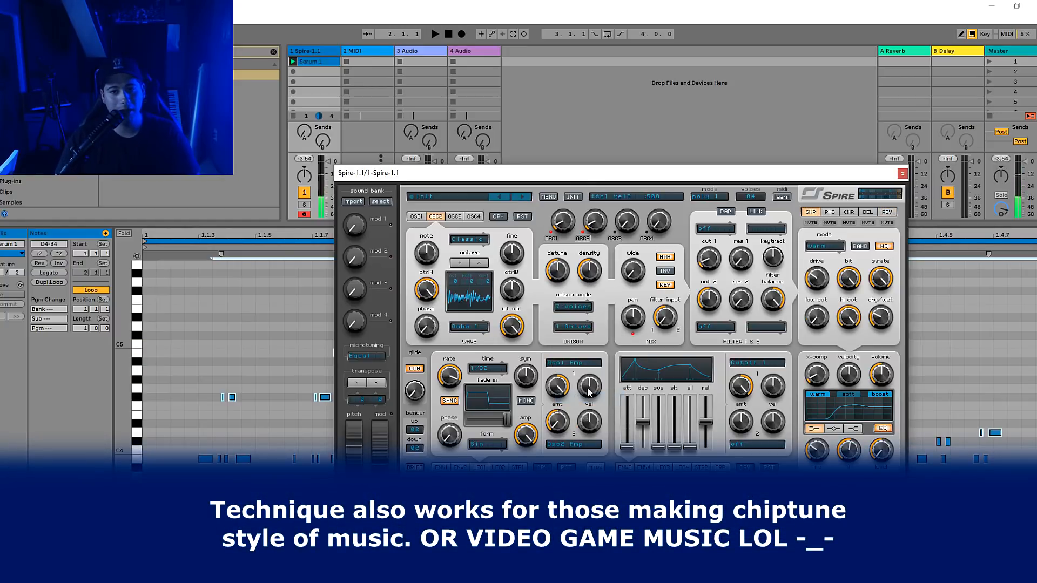
pyautogui.click(416, 217)
pyautogui.click(575, 306)
pyautogui.click(580, 408)
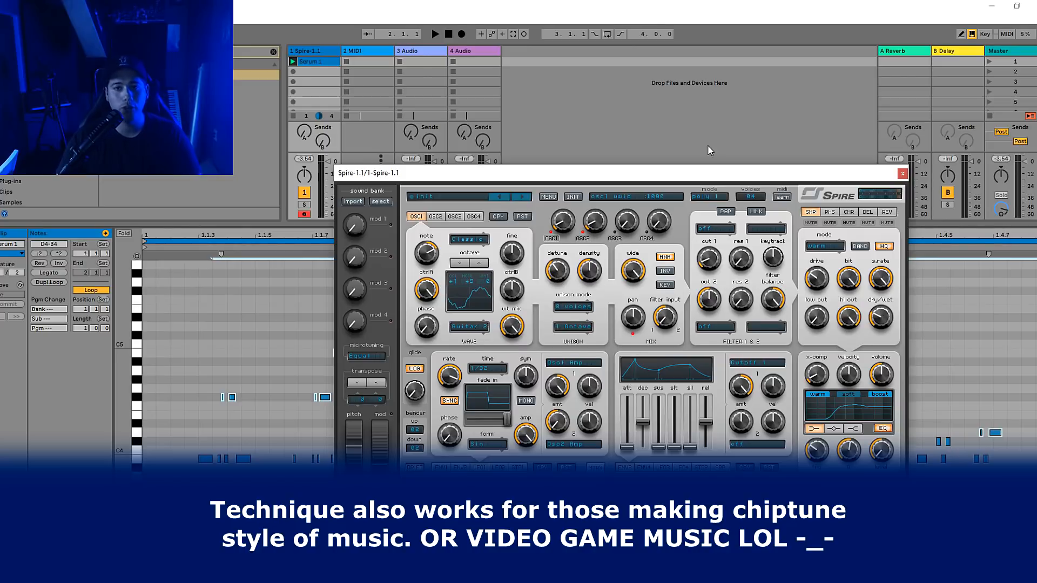
pyautogui.click(435, 217)
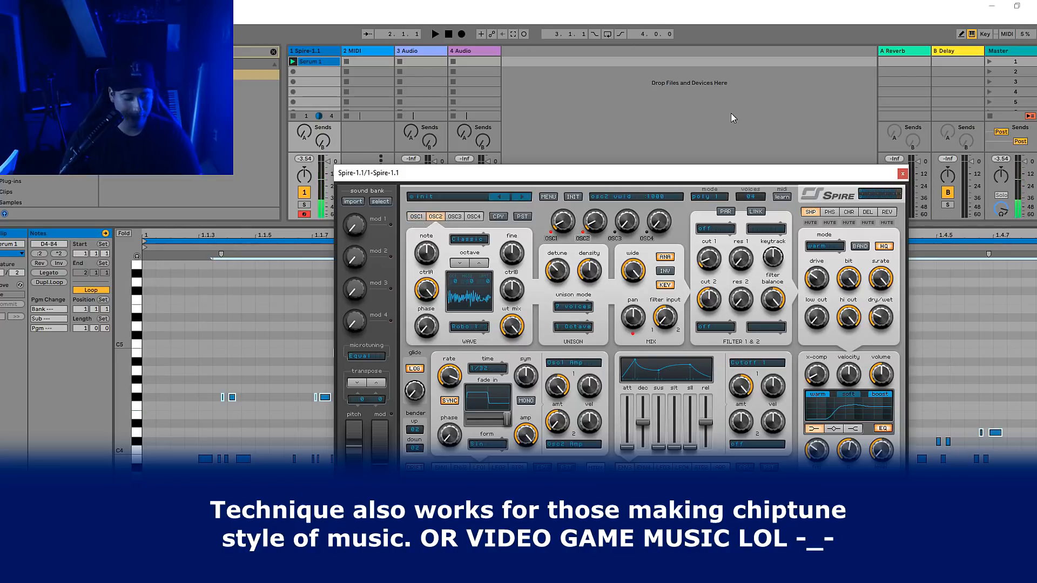